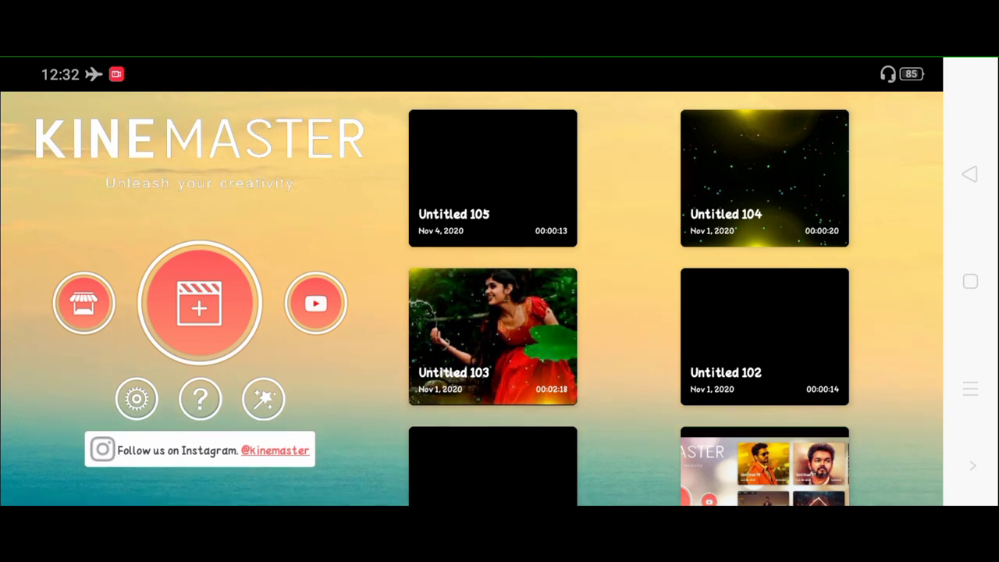
- Start a new 16:9 project with a black solid-colour background clip
{"action": "left_click", "coordinate": [200, 303]}
{"action": "left_click", "coordinate": [250, 327]}
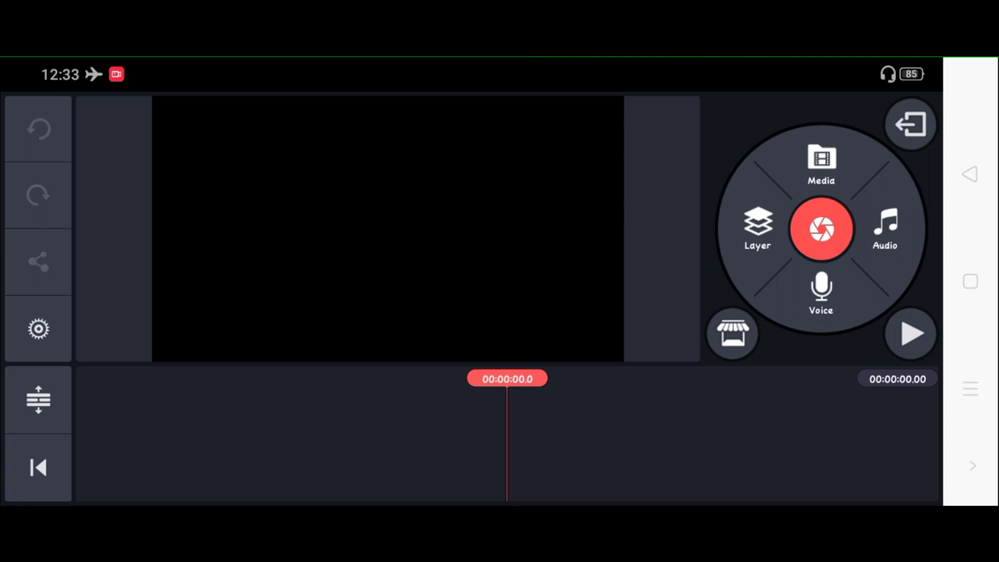
{"action": "left_click", "coordinate": [820, 164]}
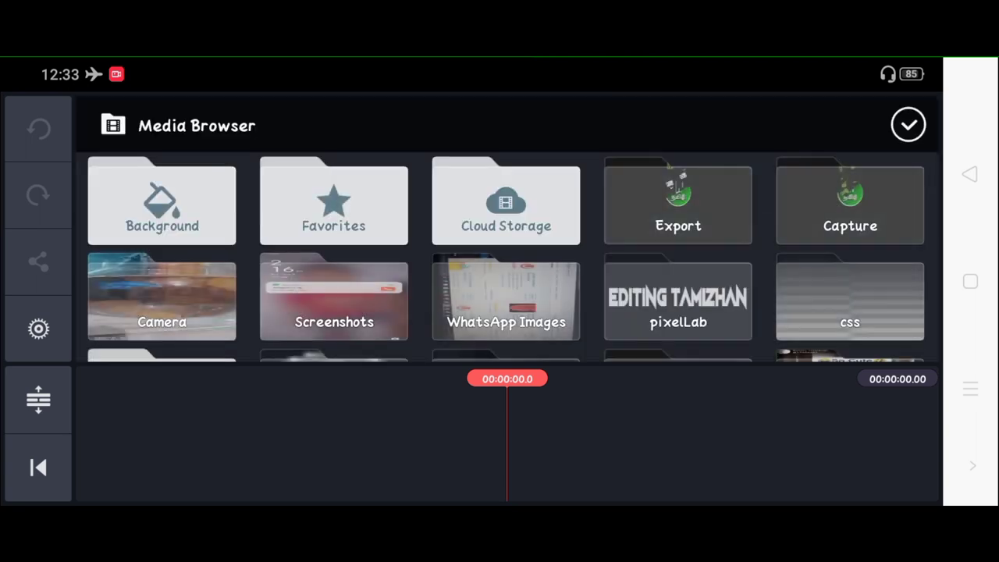
{"action": "left_click", "coordinate": [162, 204]}
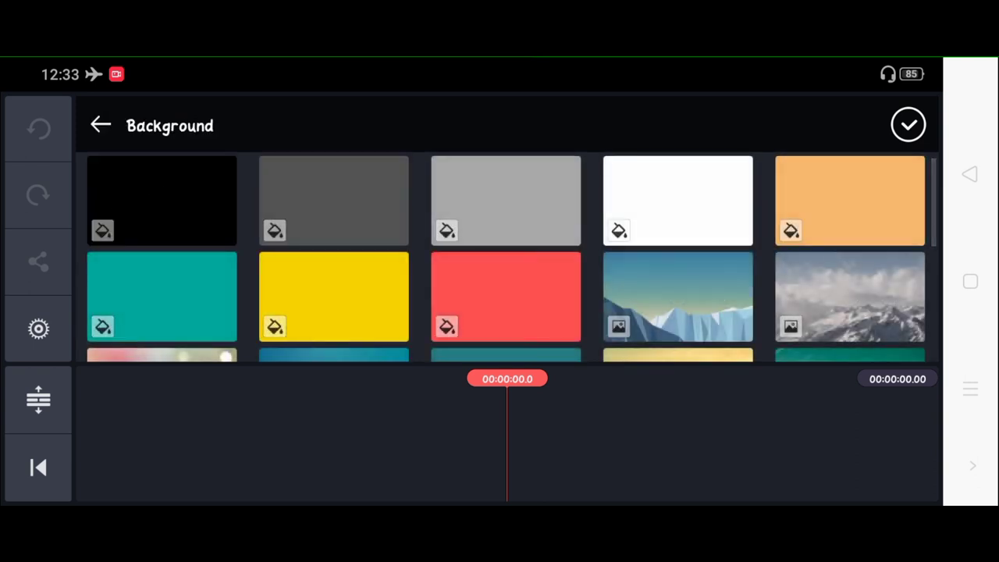
{"action": "left_click", "coordinate": [162, 200]}
{"action": "left_click", "coordinate": [908, 124]}
- Lengthen the black clip to about 11.67 seconds and return to the start
{"action": "left_click_drag", "start_coordinate": [512, 418], "coordinate": [546, 418]}
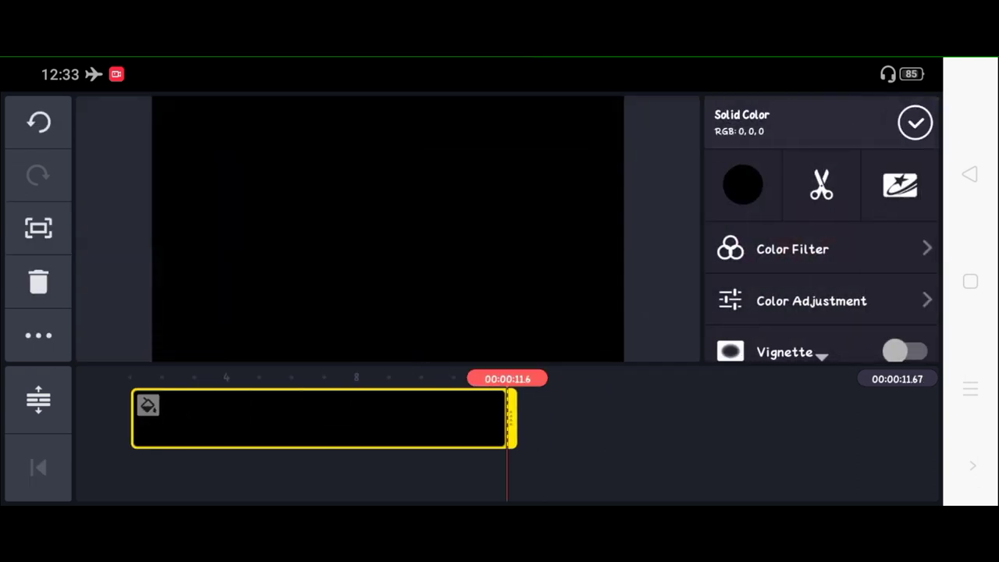
{"action": "left_click", "coordinate": [914, 122]}
{"action": "left_click", "coordinate": [38, 467]}
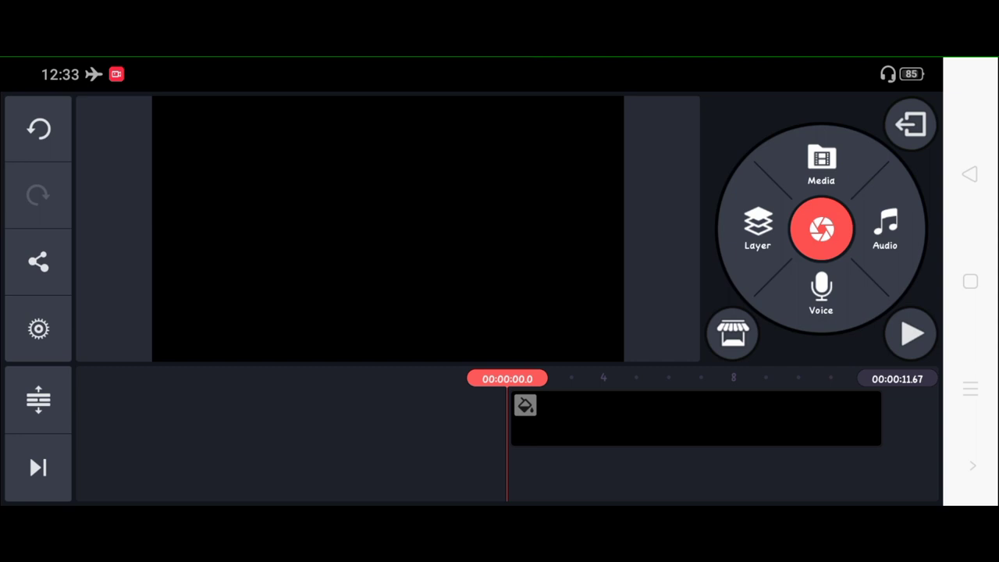
- Add the green-screen animation from the SnapTube Video folder as a layer and enlarge it
{"action": "left_click", "coordinate": [755, 227]}
{"action": "left_click", "coordinate": [709, 139]}
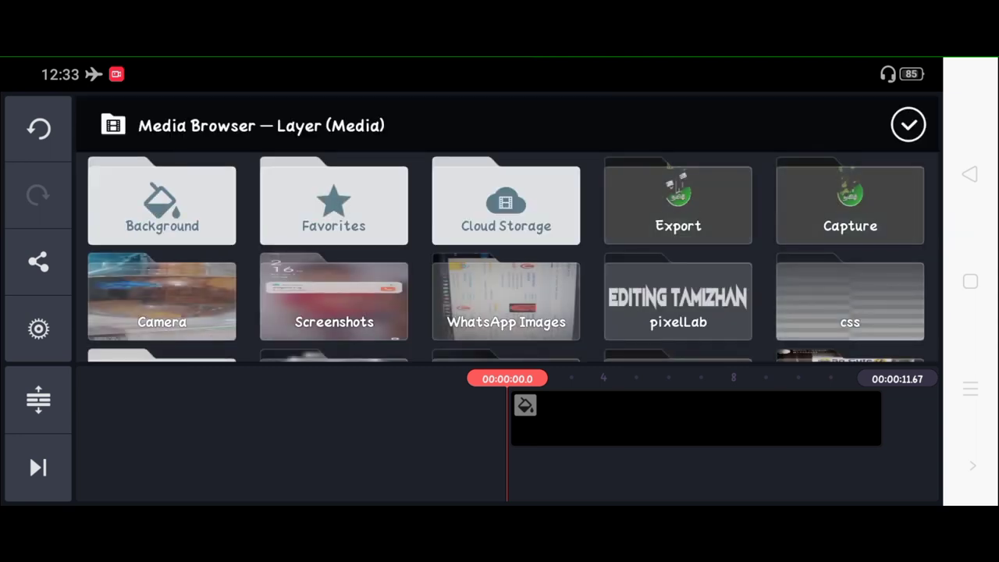
{"action": "scroll", "coordinate": [505, 297], "scroll_direction": "down", "scroll_amount": 3}
{"action": "left_click", "coordinate": [678, 268]}
{"action": "left_click", "coordinate": [678, 195]}
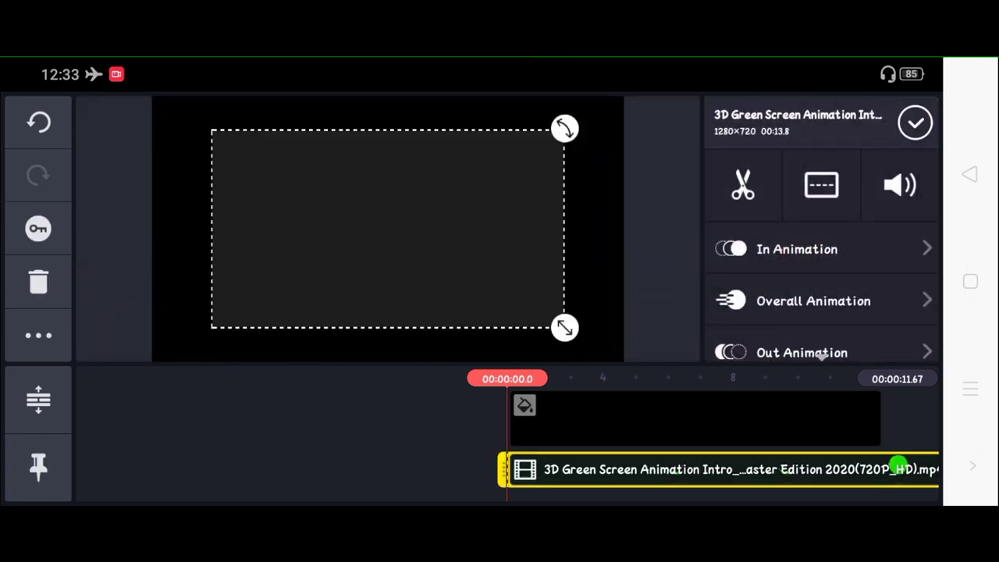
{"action": "mouse_move", "coordinate": [564, 128]}
{"action": "left_mouse_down"}
{"action": "mouse_move", "coordinate": [616, 100]}
{"action": "mouse_move", "coordinate": [553, 133]}
{"action": "left_mouse_up"}
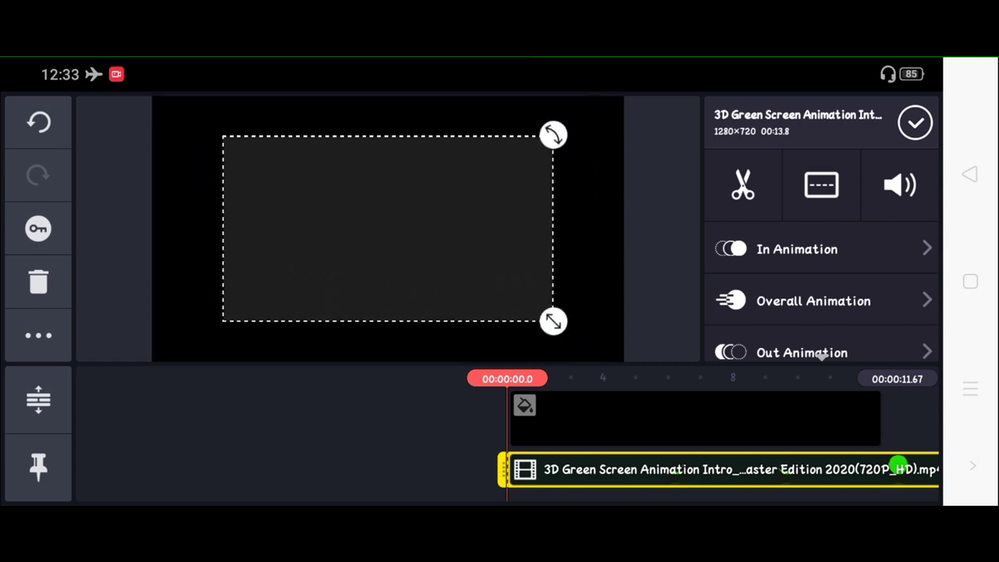
- Set the animation layer's split-screen layout to full frame
{"action": "left_click", "coordinate": [820, 185]}
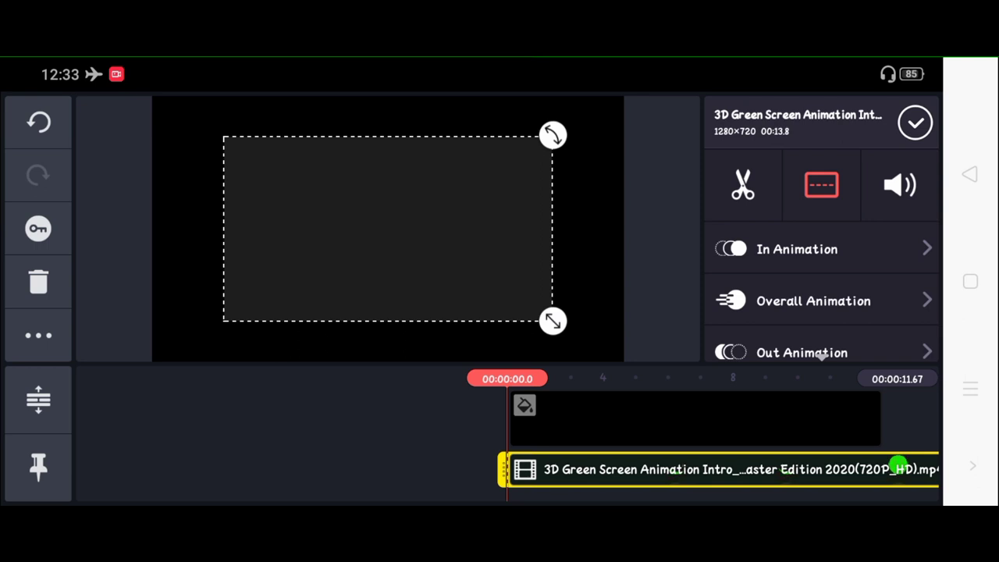
{"action": "left_click", "coordinate": [872, 191]}
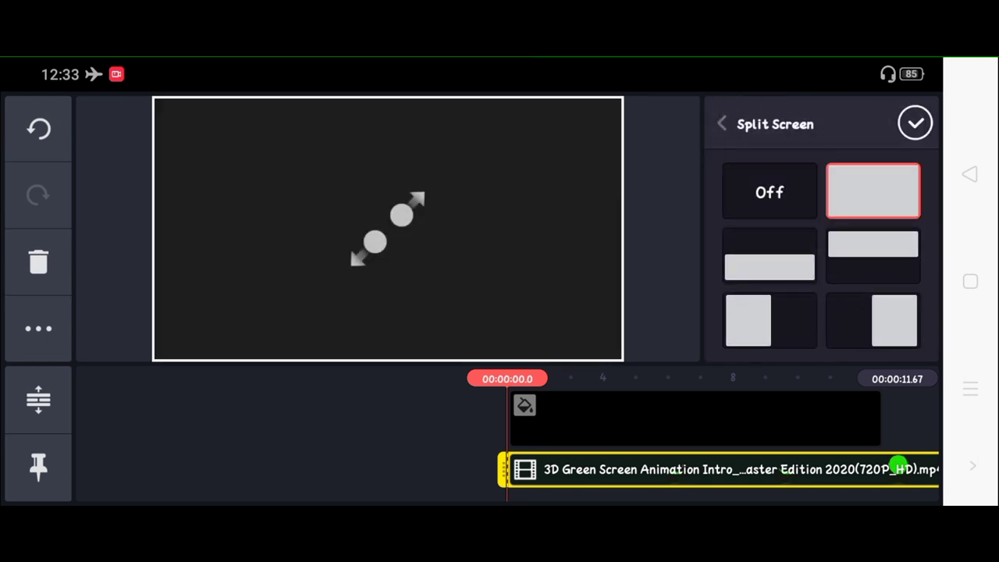
{"action": "left_click", "coordinate": [873, 255]}
{"action": "left_click", "coordinate": [872, 190]}
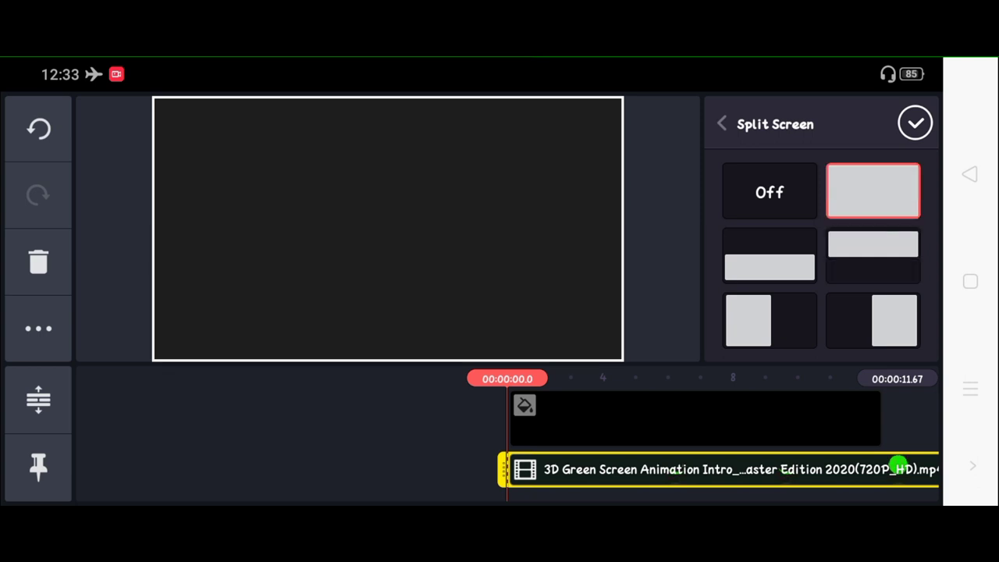
- Extend the black background clip to about 14.55 seconds
{"action": "left_click", "coordinate": [915, 123]}
{"action": "left_click_drag", "start_coordinate": [702, 422], "coordinate": [429, 421]}
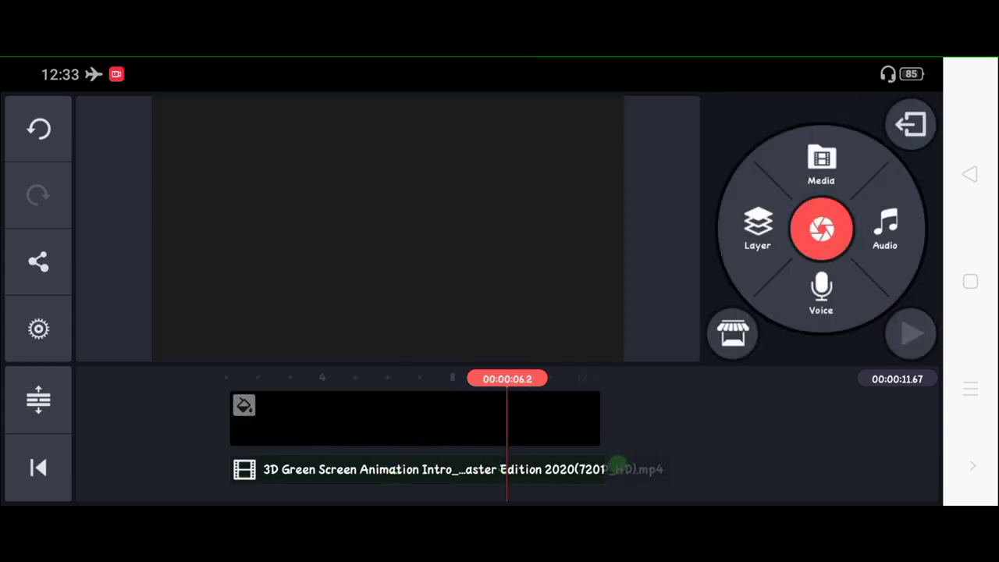
{"action": "left_click", "coordinate": [312, 419]}
{"action": "left_click", "coordinate": [511, 422]}
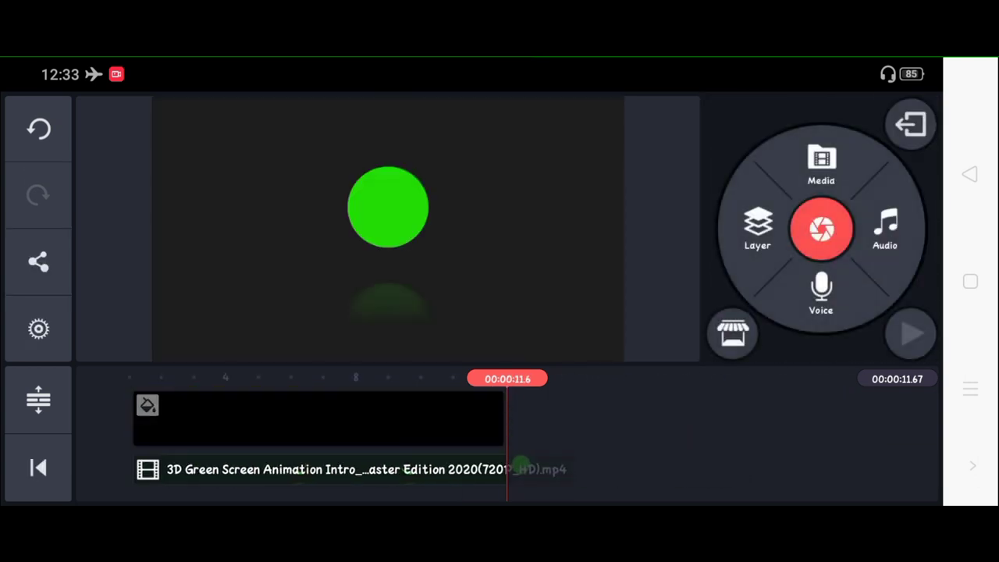
{"action": "left_click_drag", "start_coordinate": [511, 421], "coordinate": [557, 421]}
- Trim the black clip where the animation ends, about 13.8 seconds, and jump to the end
{"action": "left_click", "coordinate": [474, 466]}
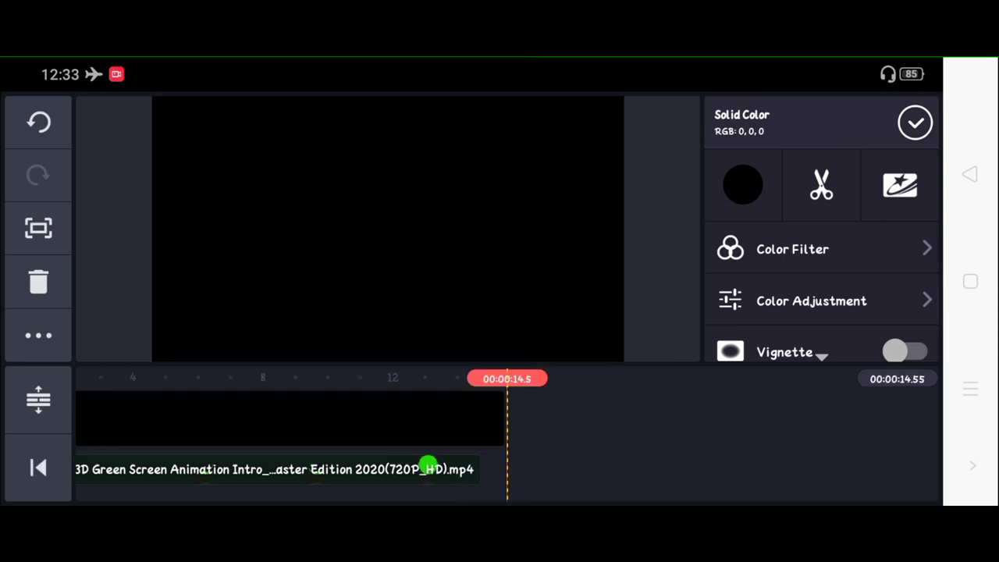
{"action": "left_click", "coordinate": [428, 468]}
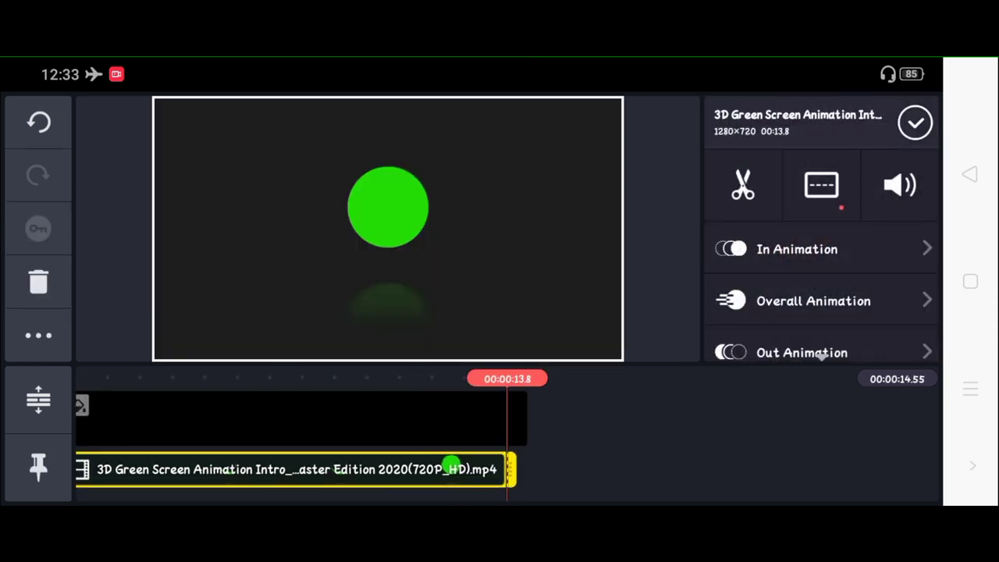
{"action": "left_click", "coordinate": [703, 468]}
{"action": "left_click", "coordinate": [312, 419]}
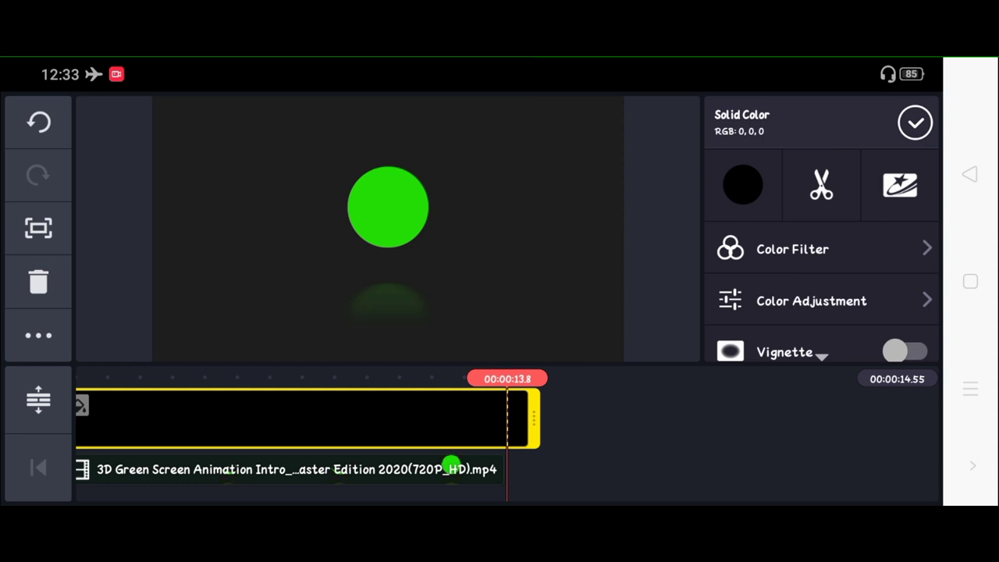
{"action": "left_click", "coordinate": [820, 183]}
{"action": "left_click", "coordinate": [835, 228]}
{"action": "left_click", "coordinate": [914, 122]}
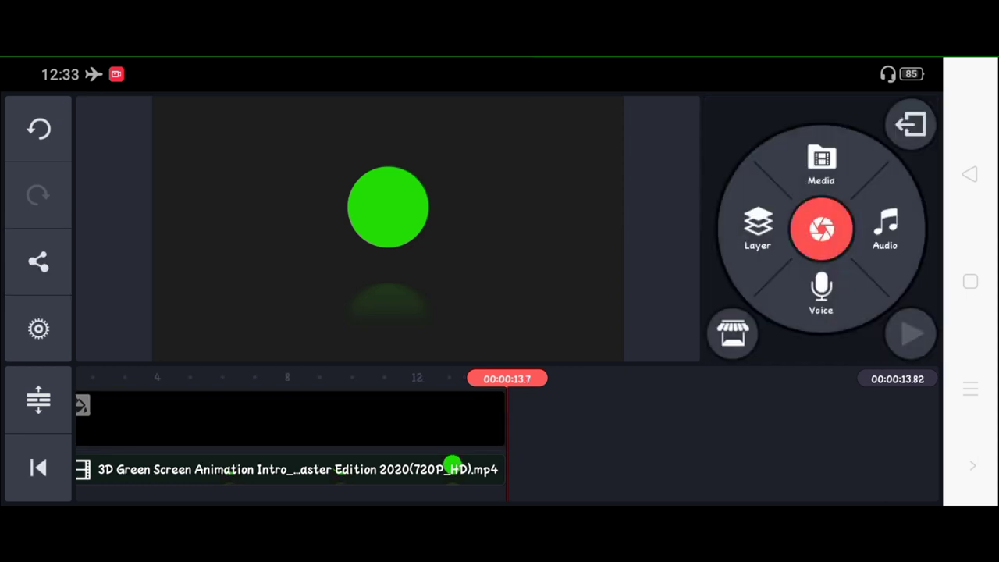
{"action": "left_click", "coordinate": [38, 466]}
{"action": "left_click", "coordinate": [38, 467]}
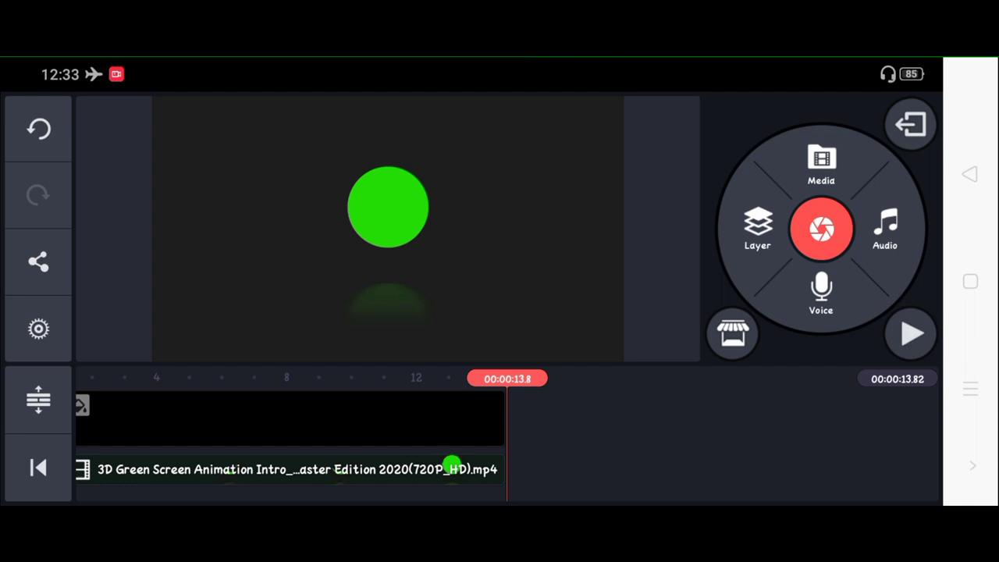
{"action": "left_click", "coordinate": [289, 469]}
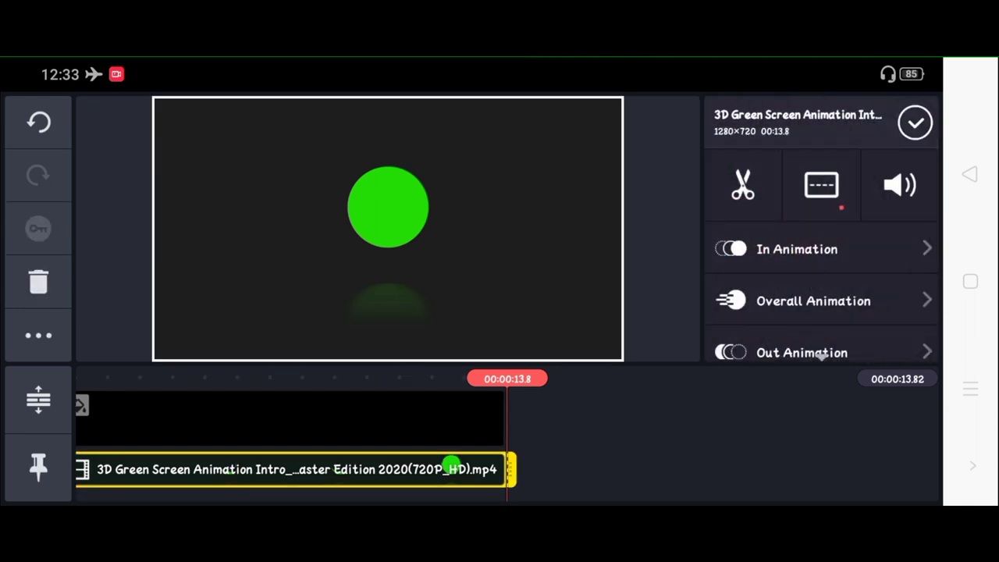
{"action": "scroll", "coordinate": [819, 296], "scroll_direction": "down", "scroll_amount": 3}
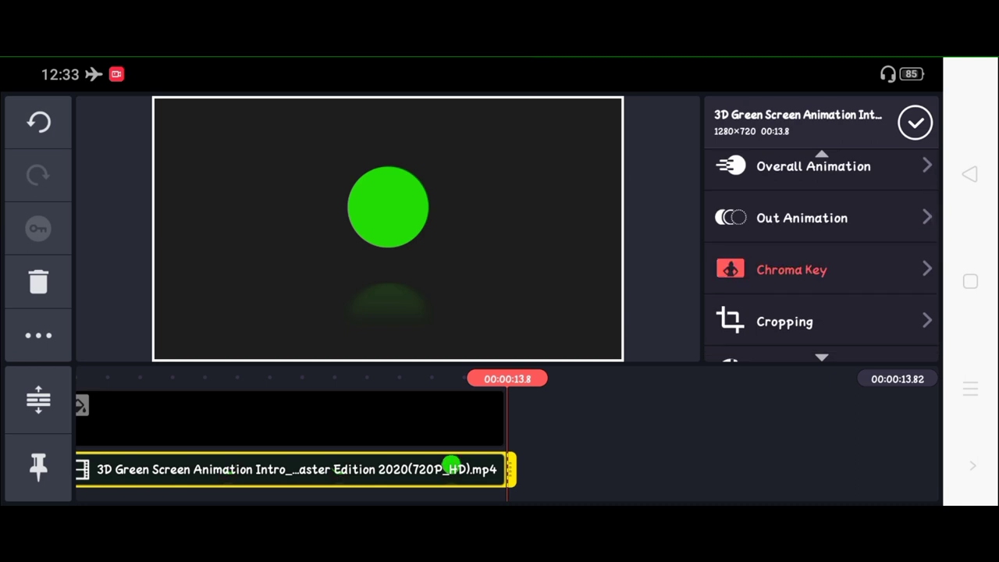
{"action": "left_click", "coordinate": [792, 269]}
{"action": "left_click", "coordinate": [907, 176]}
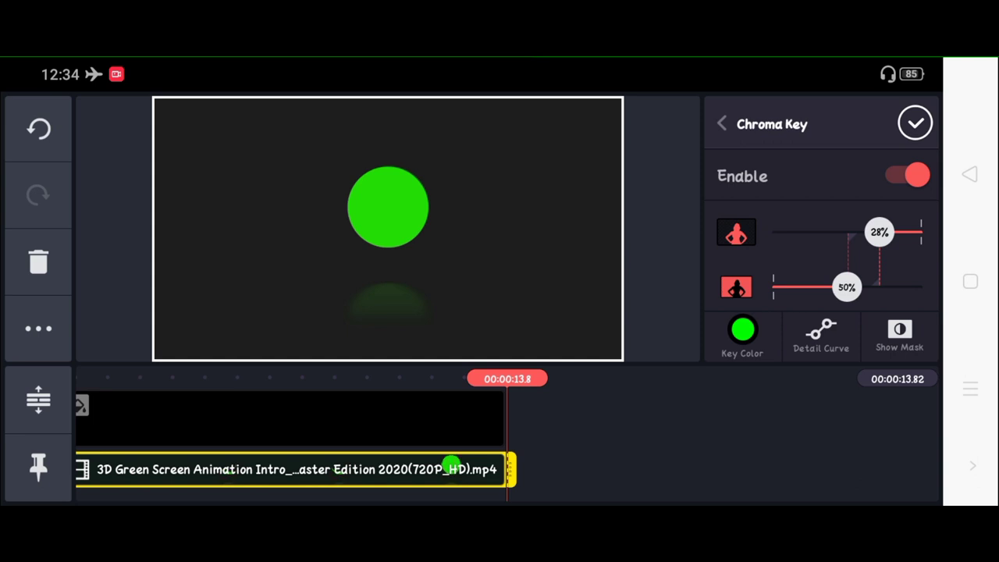
{"action": "mouse_move", "coordinate": [451, 466]}
{"action": "left_mouse_down"}
{"action": "mouse_move", "coordinate": [565, 466]}
{"action": "mouse_move", "coordinate": [457, 463]}
{"action": "left_mouse_up"}
{"action": "left_click_drag", "start_coordinate": [879, 232], "coordinate": [876, 232]}
{"action": "left_click", "coordinate": [914, 123]}
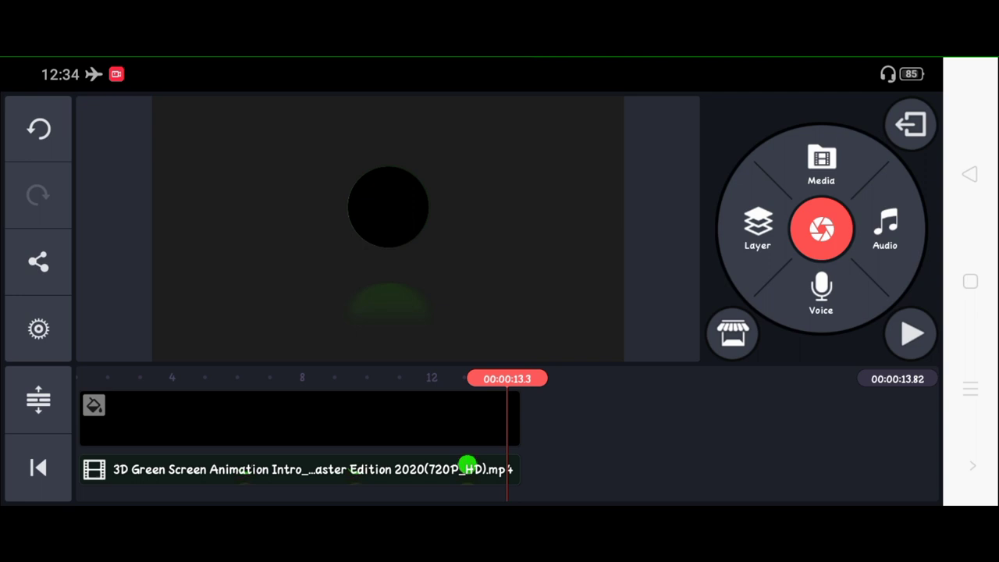
{"action": "left_click_drag", "start_coordinate": [117, 421], "coordinate": [507, 421]}
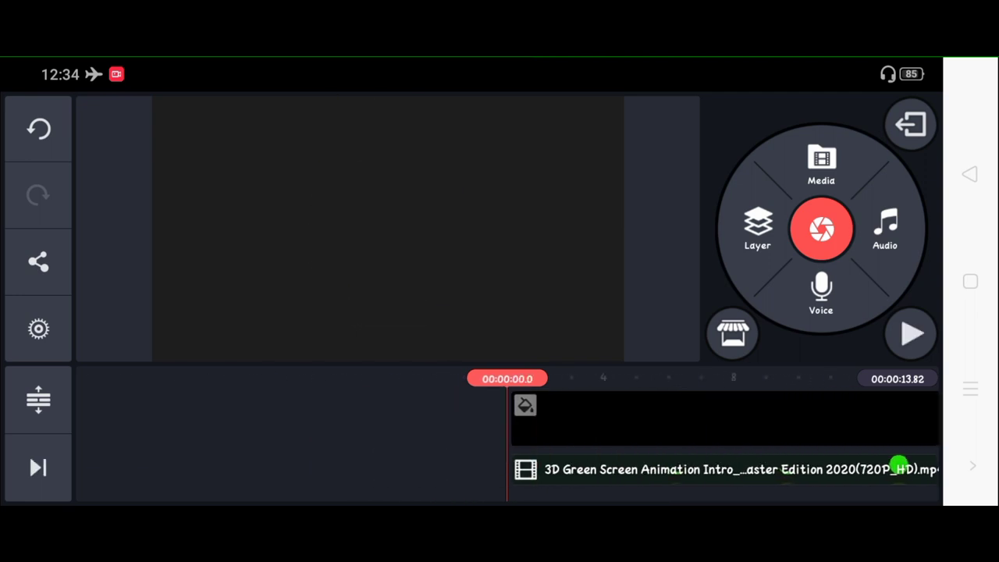
{"action": "left_click", "coordinate": [911, 334]}
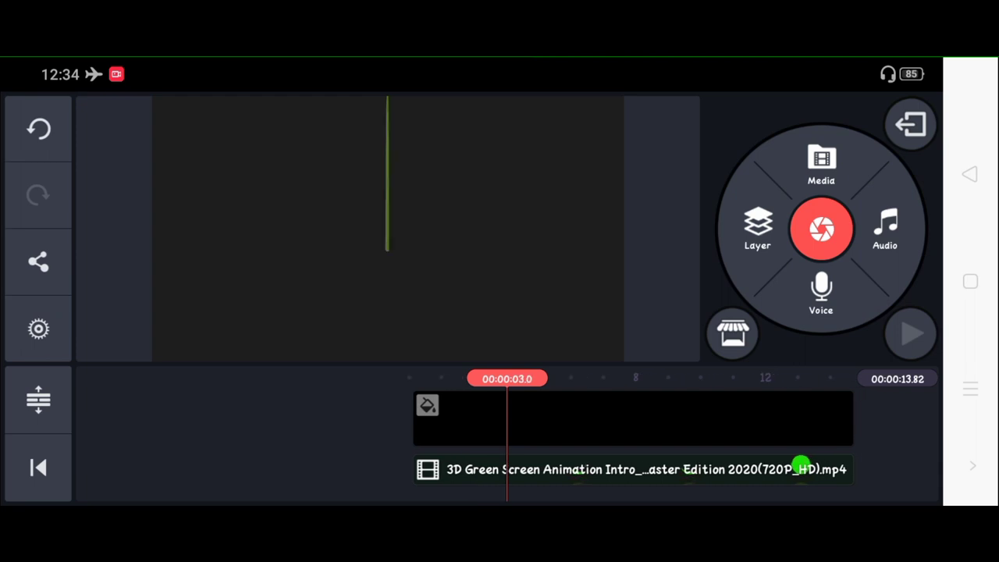
{"action": "left_click_drag", "start_coordinate": [624, 421], "coordinate": [546, 421]}
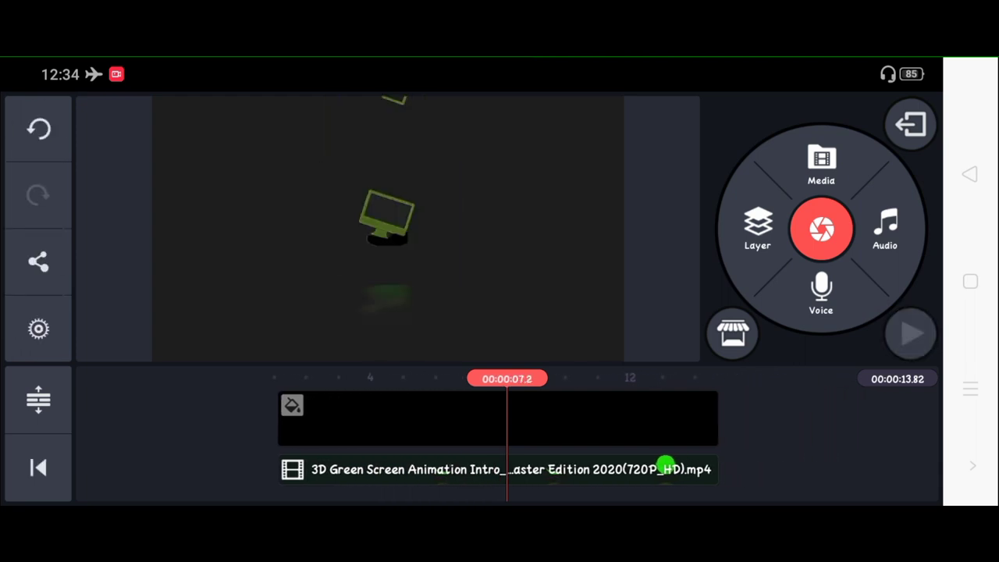
{"action": "left_click_drag", "start_coordinate": [665, 466], "coordinate": [791, 464]}
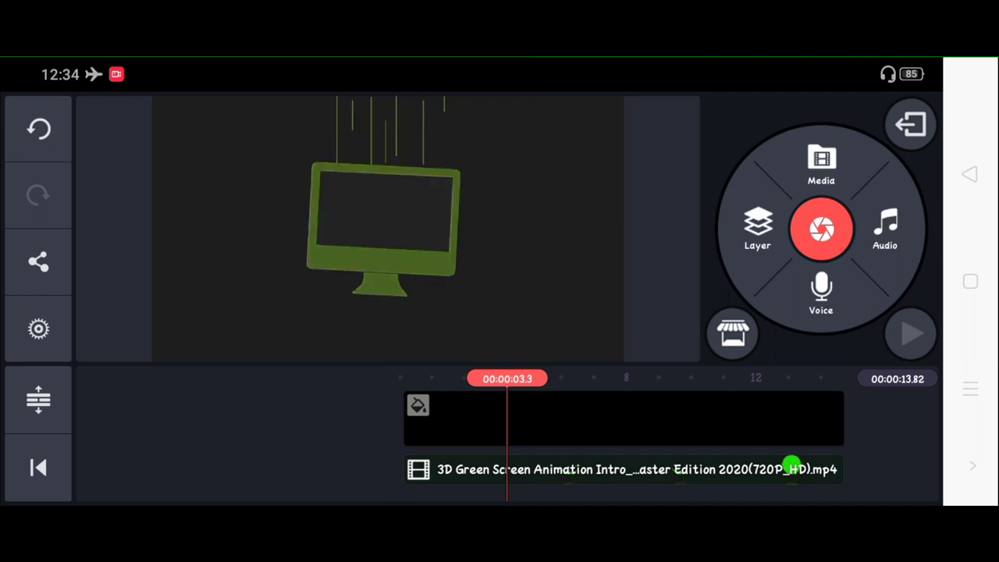
{"action": "left_click", "coordinate": [910, 333]}
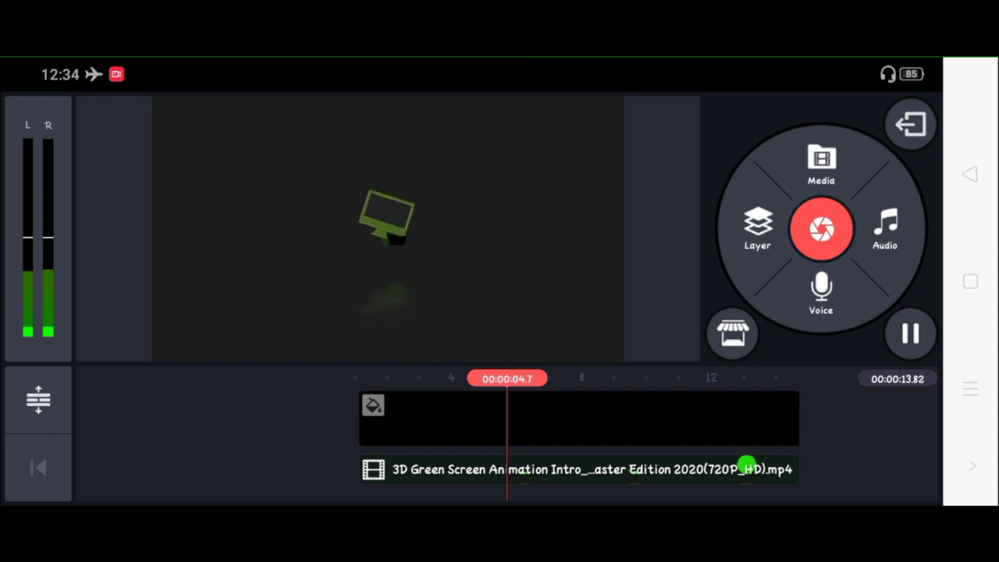
{"action": "left_click", "coordinate": [911, 333]}
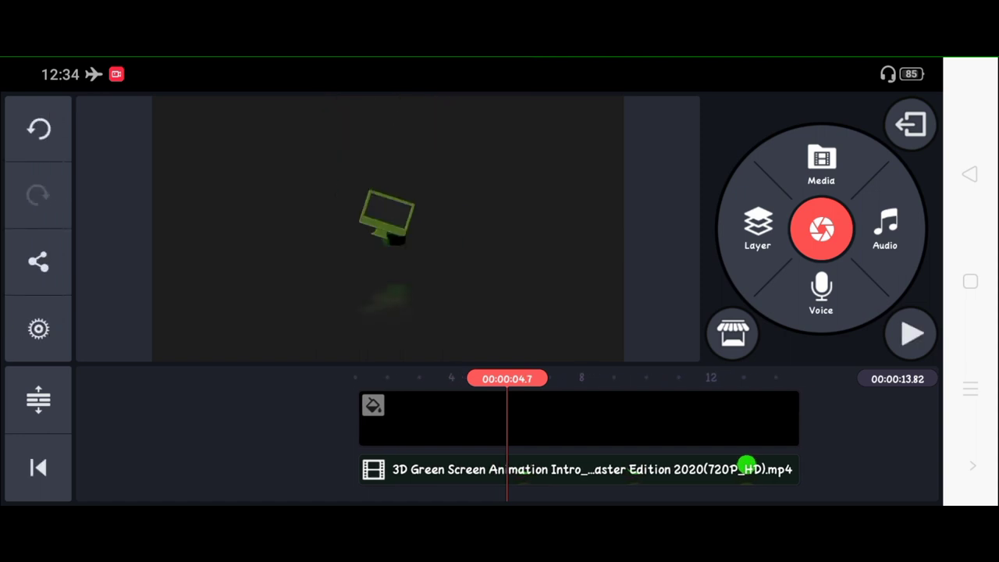
{"action": "left_click_drag", "start_coordinate": [747, 466], "coordinate": [766, 466]}
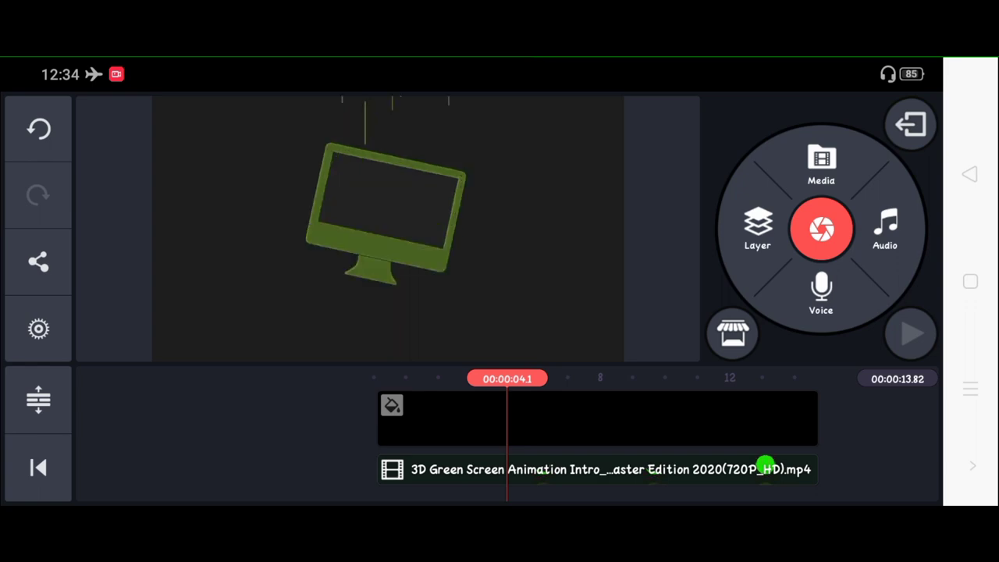
- Add the ET Tamil logo image from the folder named 0 as a media layer
{"action": "left_click", "coordinate": [757, 226]}
{"action": "left_click", "coordinate": [709, 134]}
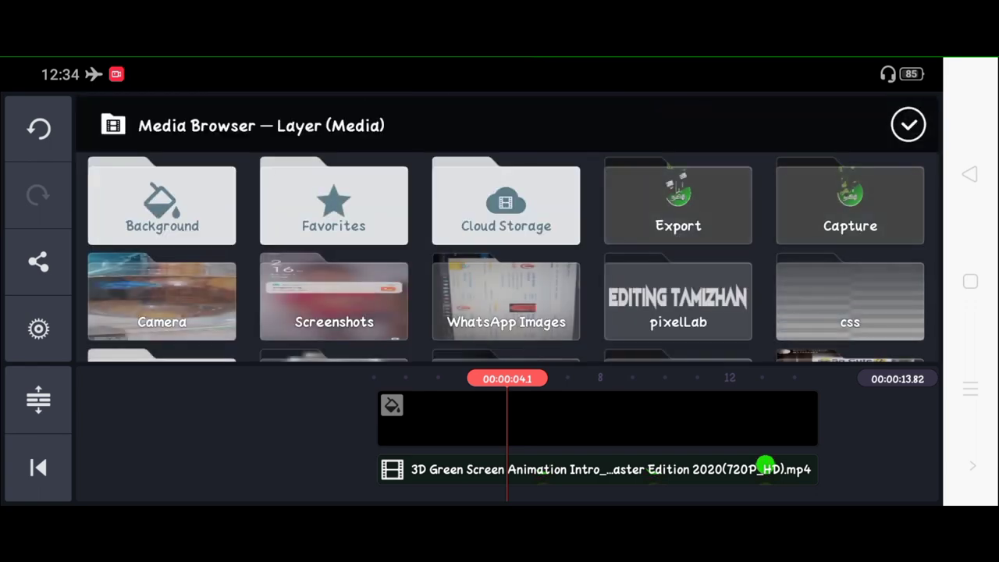
{"action": "scroll", "coordinate": [506, 234], "scroll_direction": "down", "scroll_amount": 5}
{"action": "scroll", "coordinate": [505, 234], "scroll_direction": "up", "scroll_amount": 1}
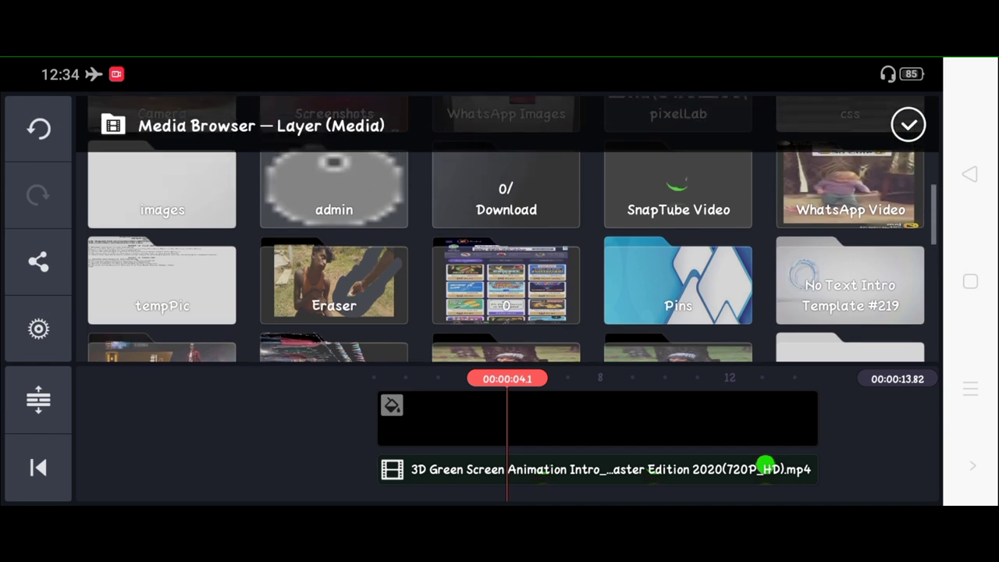
{"action": "left_click", "coordinate": [506, 187]}
{"action": "left_click", "coordinate": [100, 125]}
{"action": "scroll", "coordinate": [505, 234], "scroll_direction": "down", "scroll_amount": 5}
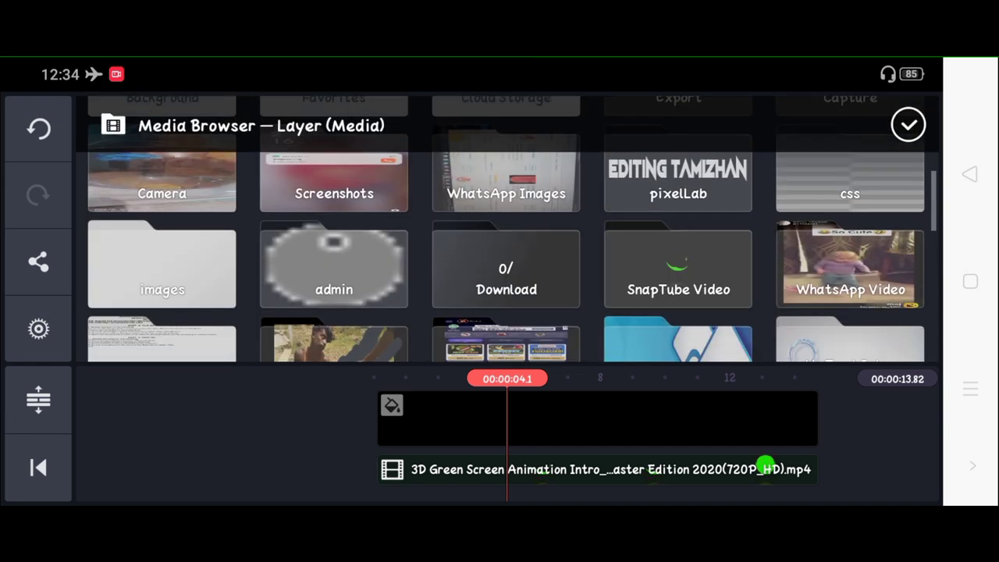
{"action": "left_click", "coordinate": [506, 144]}
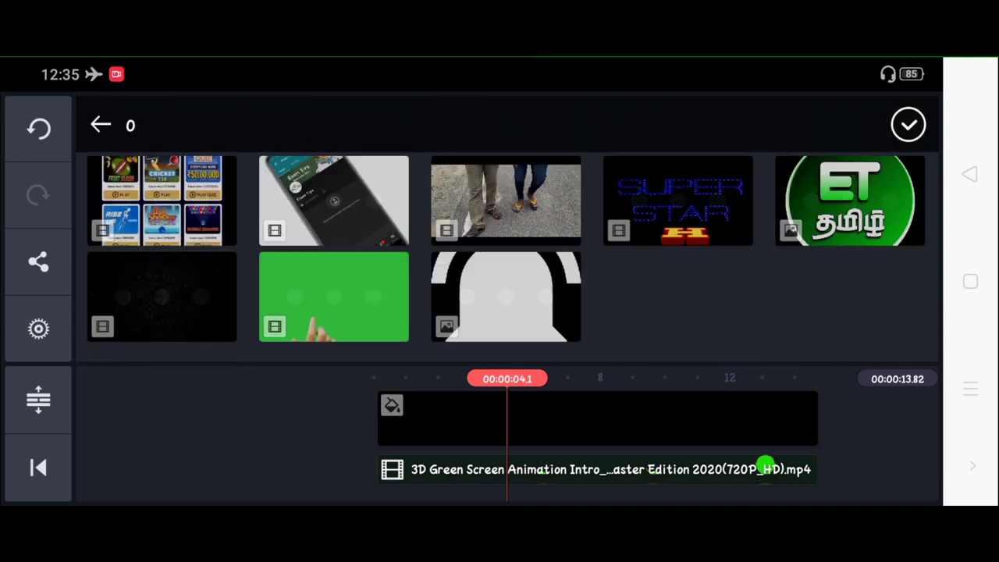
{"action": "left_click", "coordinate": [849, 198]}
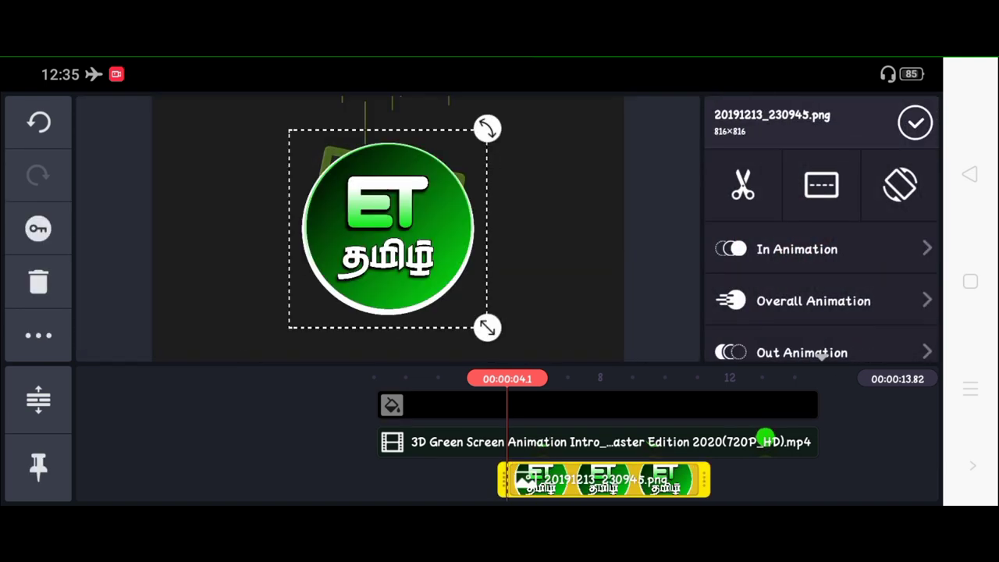
{"action": "left_click_drag", "start_coordinate": [765, 440], "coordinate": [572, 439]}
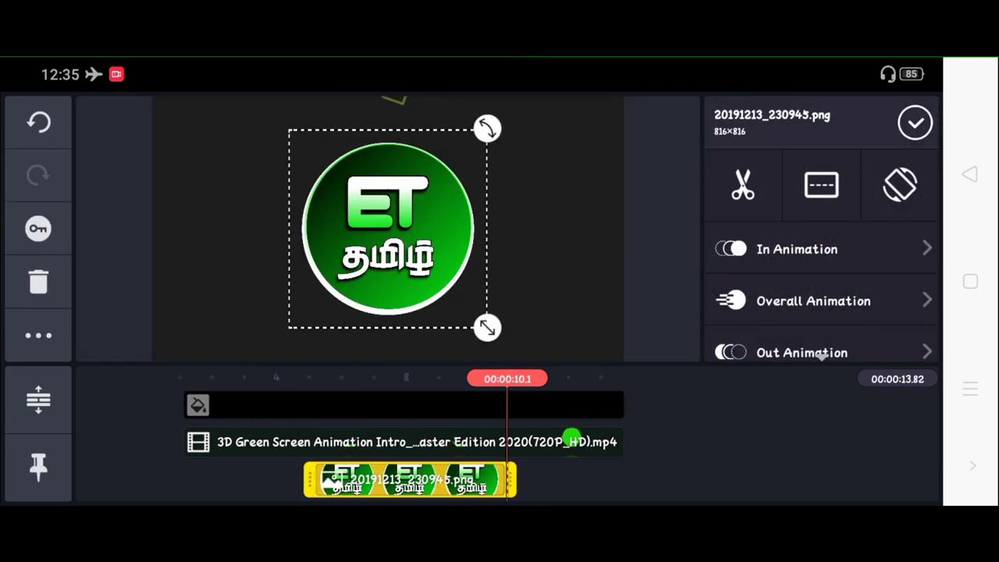
- Resize and move the ET logo onto the monitor screen, then bring the animation to front
{"action": "mouse_move", "coordinate": [388, 228]}
{"action": "left_mouse_down"}
{"action": "mouse_move", "coordinate": [548, 151]}
{"action": "mouse_move", "coordinate": [368, 268]}
{"action": "mouse_move", "coordinate": [394, 205]}
{"action": "mouse_move", "coordinate": [378, 208]}
{"action": "mouse_move", "coordinate": [388, 207]}
{"action": "left_mouse_up"}
{"action": "left_click_drag", "start_coordinate": [421, 240], "coordinate": [431, 249]}
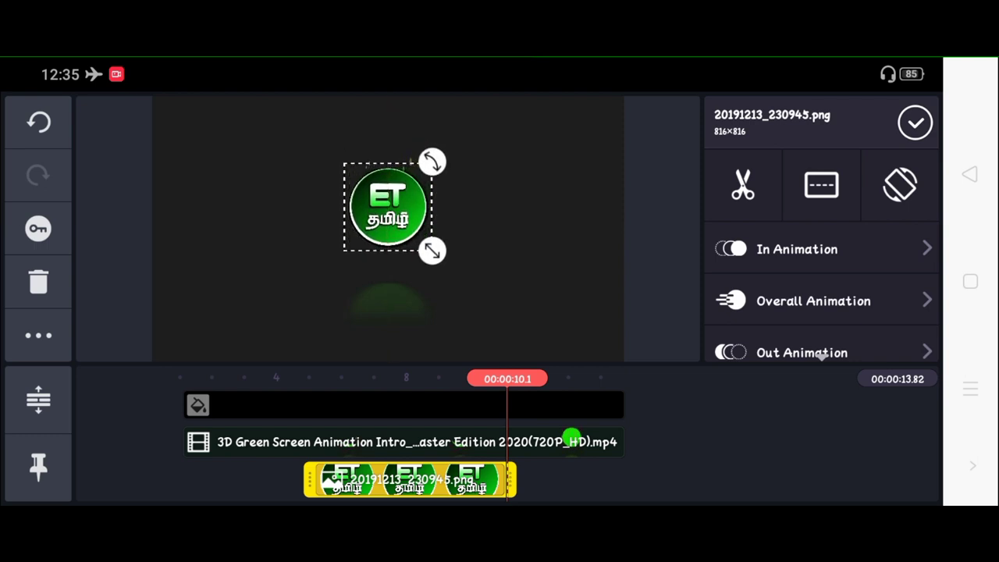
{"action": "left_click", "coordinate": [572, 440]}
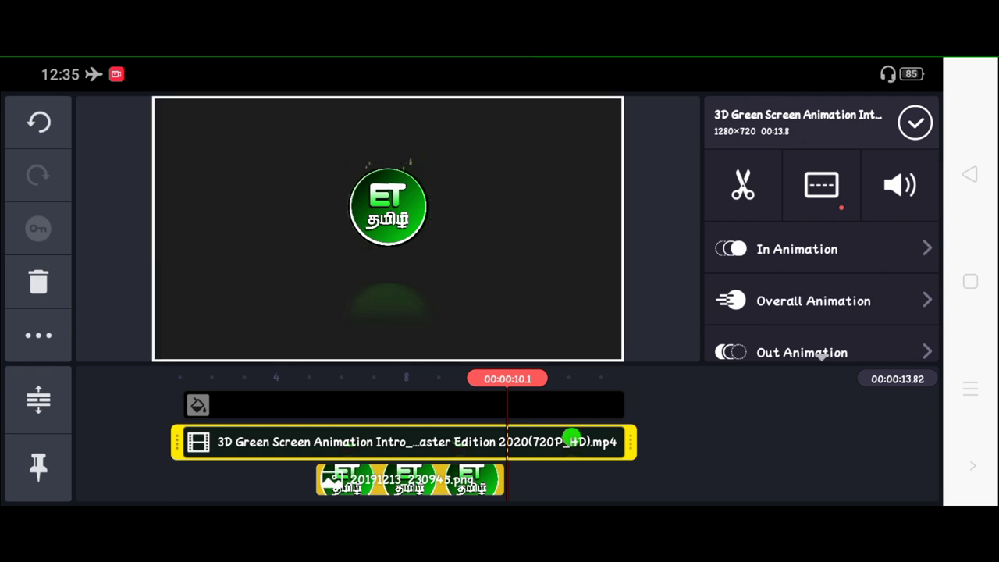
{"action": "left_click", "coordinate": [38, 335]}
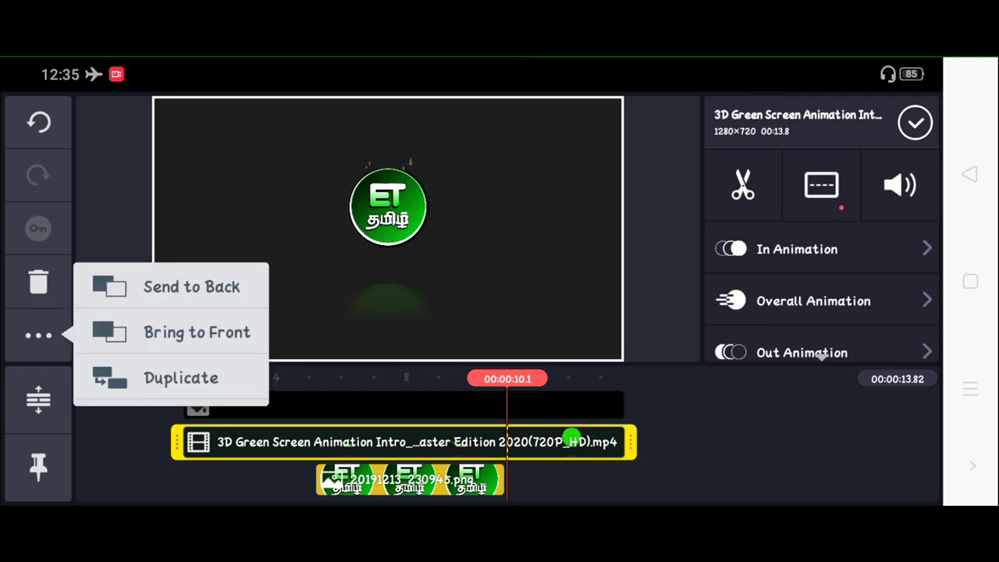
{"action": "left_click", "coordinate": [197, 332]}
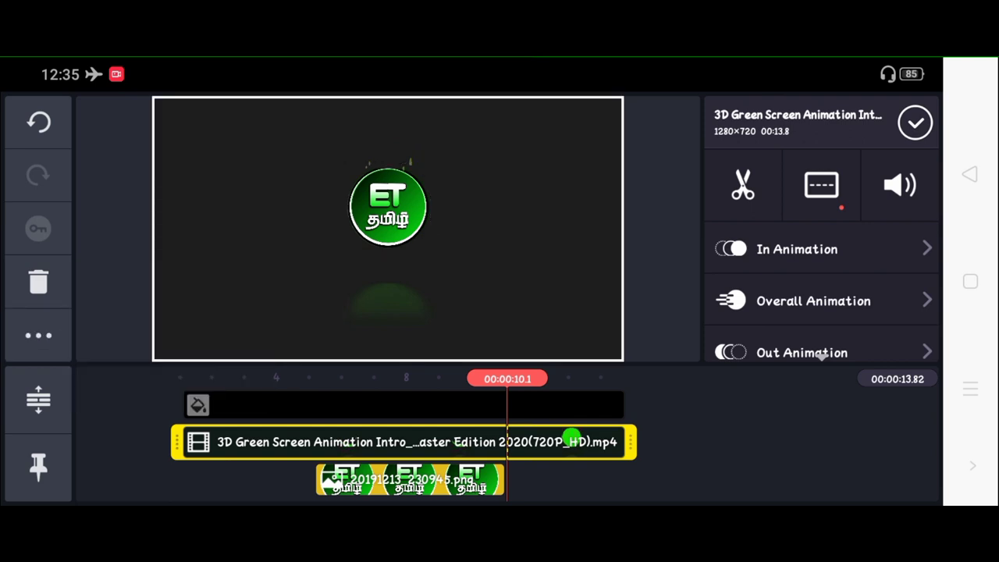
{"action": "left_click", "coordinate": [914, 122]}
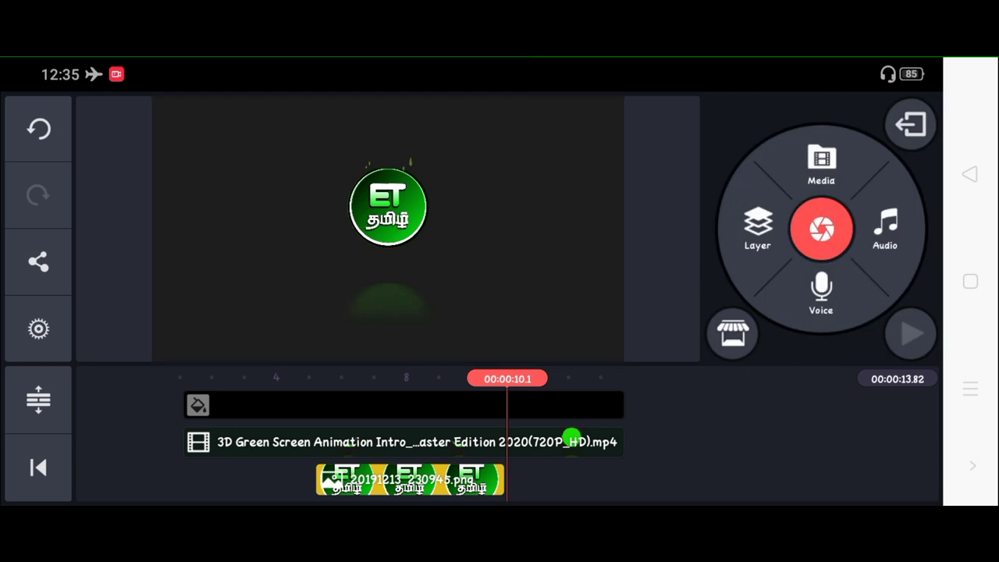
{"action": "left_click_drag", "start_coordinate": [572, 436], "coordinate": [642, 435]}
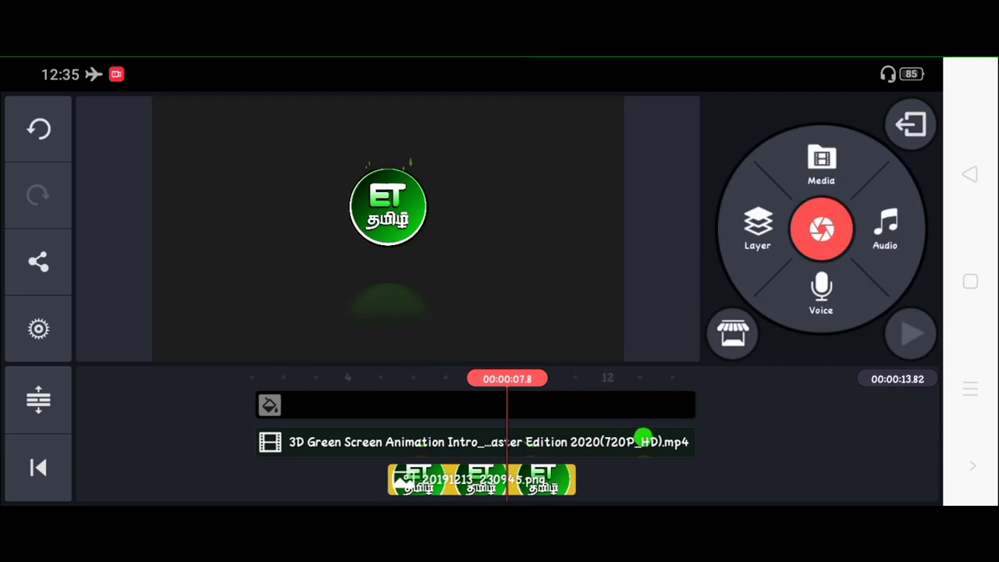
- Extend the ET logo layer to 13.8 s, mute the animation clip, and play the preview
{"action": "left_click", "coordinate": [481, 479]}
{"action": "left_click_drag", "start_coordinate": [575, 480], "coordinate": [814, 480]}
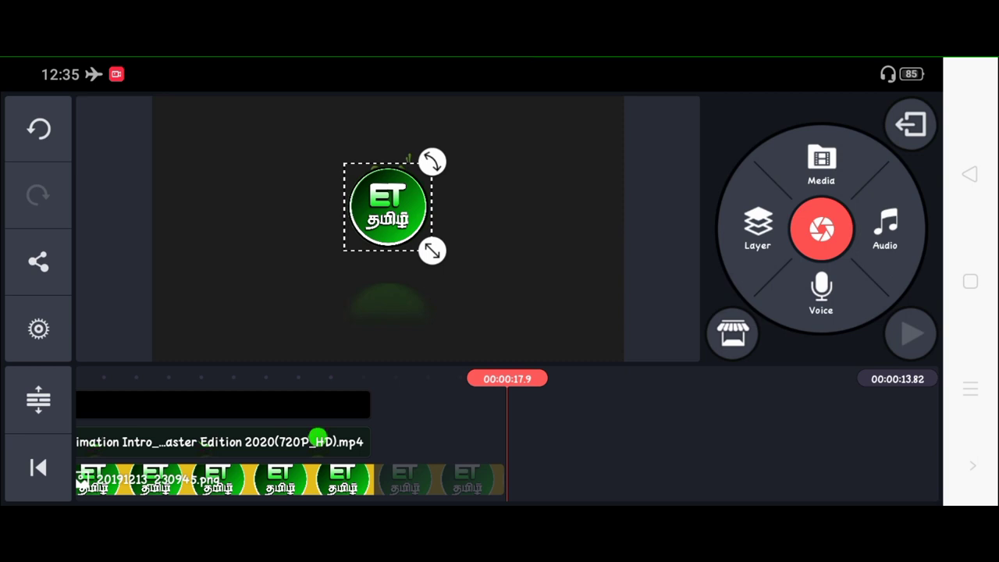
{"action": "left_click_drag", "start_coordinate": [318, 436], "coordinate": [747, 434]}
{"action": "left_click", "coordinate": [899, 467]}
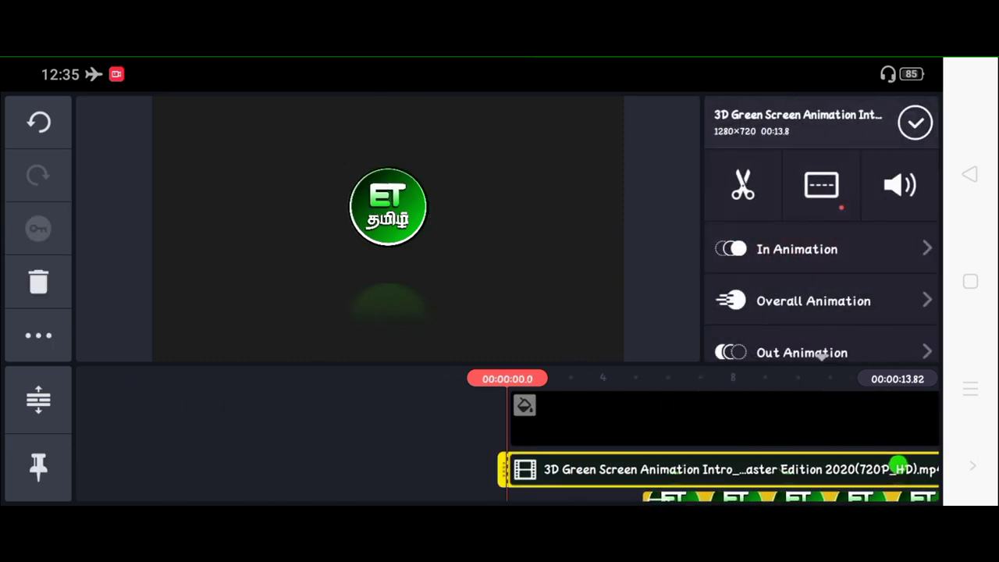
{"action": "left_click", "coordinate": [899, 185]}
{"action": "left_click", "coordinate": [625, 178]}
{"action": "left_click", "coordinate": [914, 123]}
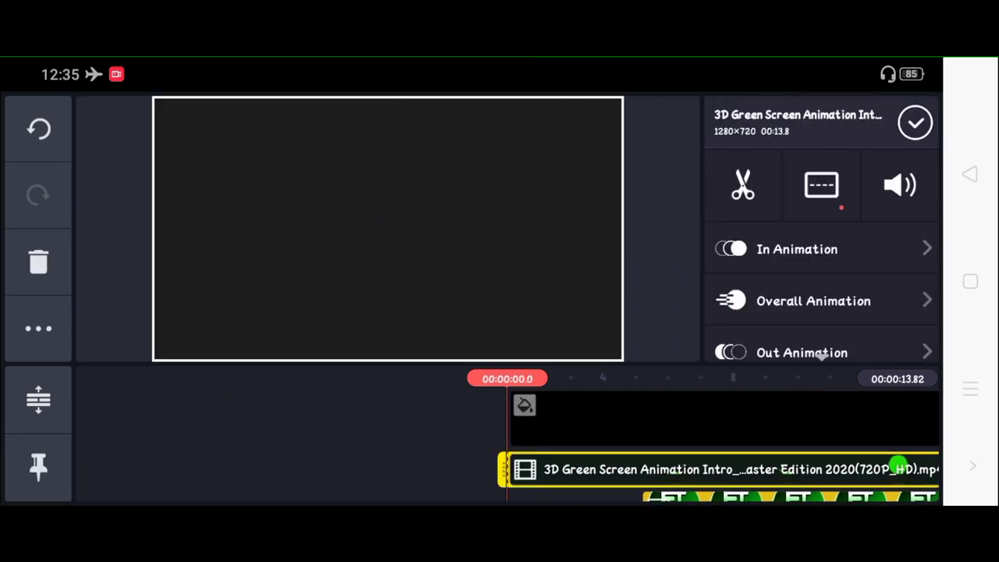
{"action": "left_click", "coordinate": [914, 122]}
{"action": "left_click", "coordinate": [911, 334]}
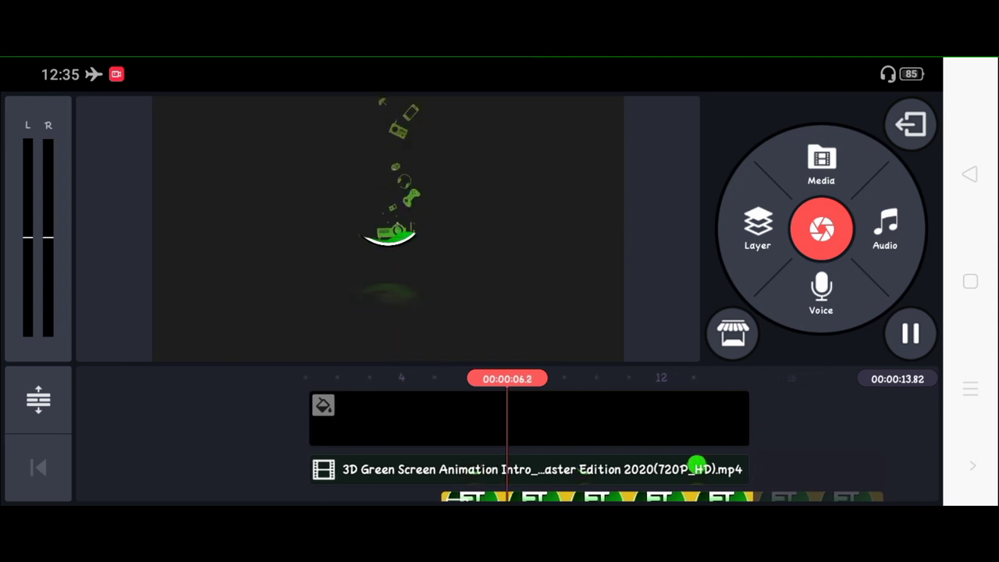
- Stop playback at about 4.6 seconds and open Trim/Split for the ET logo layer
{"action": "left_click", "coordinate": [909, 333]}
{"action": "left_click_drag", "start_coordinate": [697, 466], "coordinate": [713, 466]}
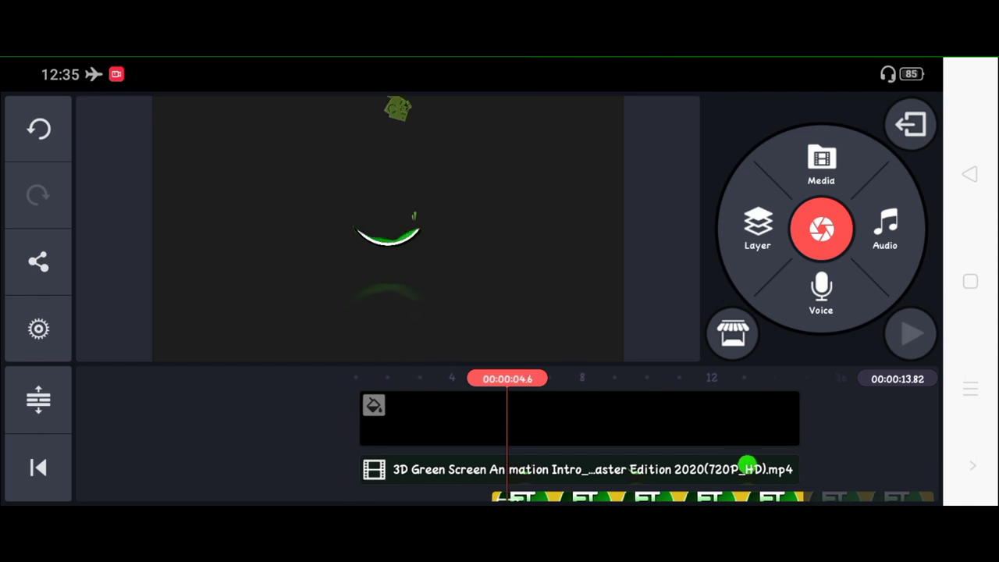
{"action": "left_click", "coordinate": [702, 494]}
{"action": "left_click", "coordinate": [742, 184]}
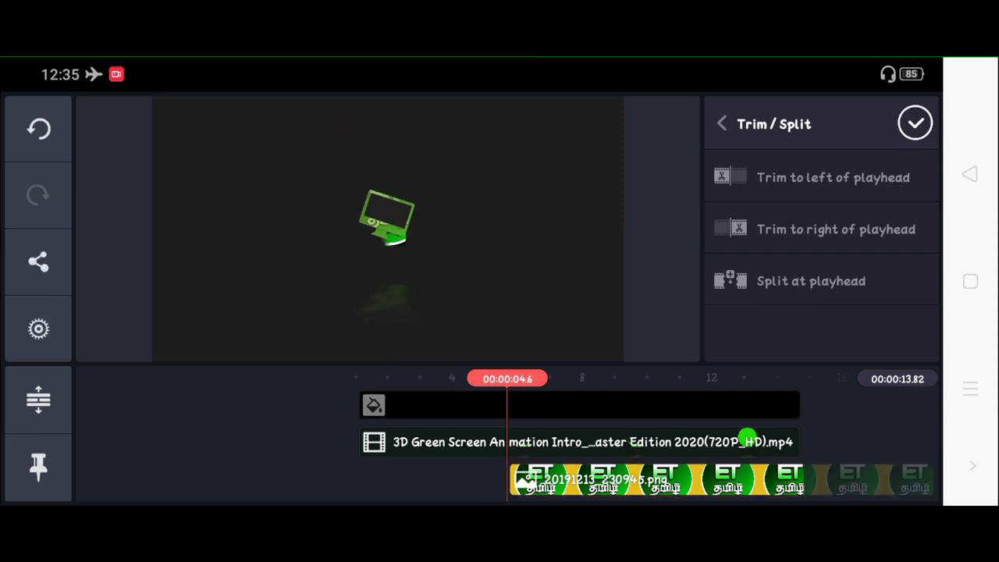
- Close the Trim/Split options for the ET logo layer
{"action": "left_click", "coordinate": [915, 122]}
{"action": "left_click_drag", "start_coordinate": [624, 468], "coordinate": [692, 468]}
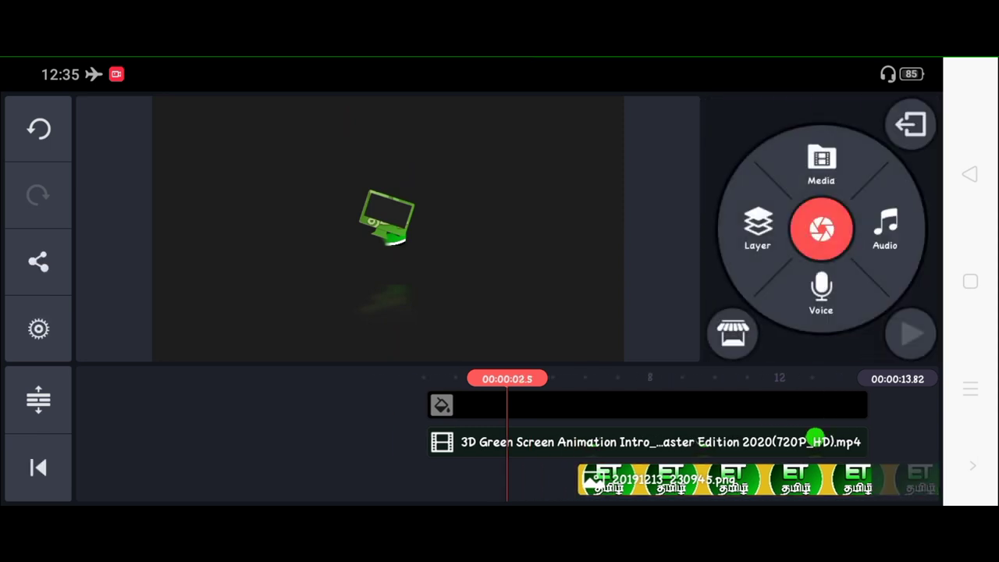